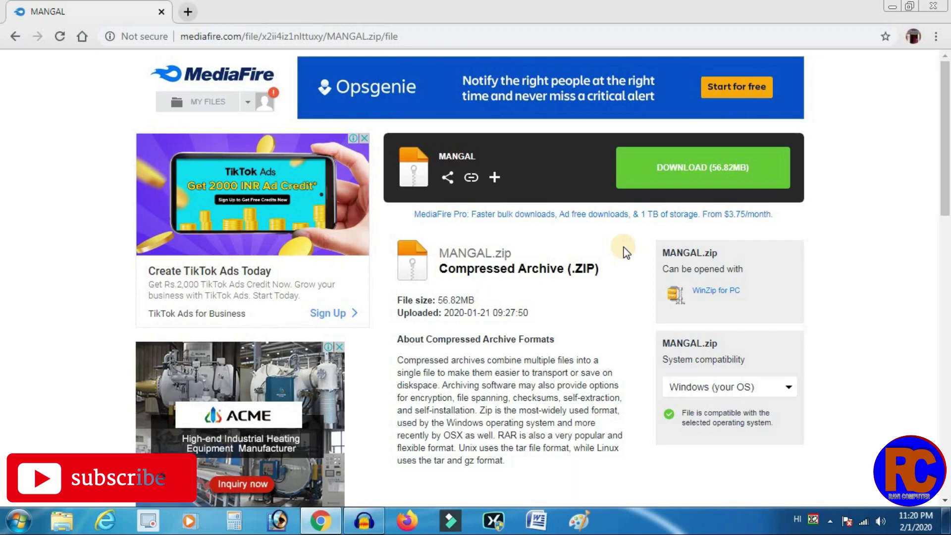
- Extract the MANGAL ZIP archive directly into the desktop's mangal folder
click(888, 6)
click(402, 79)
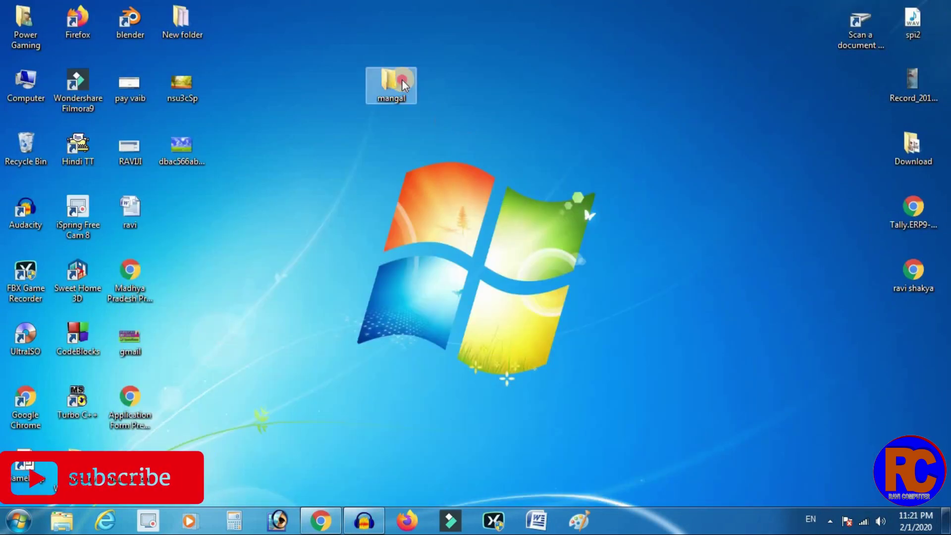
double_click(402, 79)
click(648, 81)
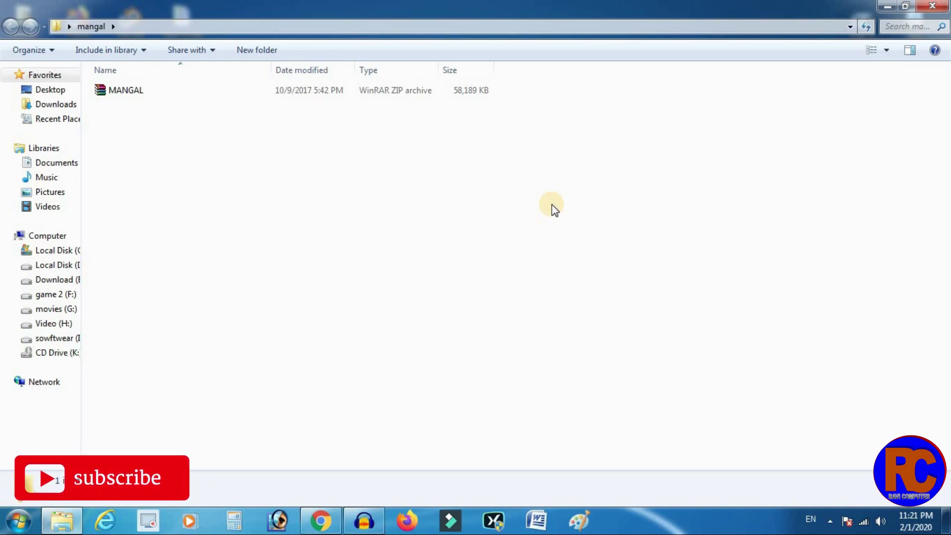
right_click(114, 94)
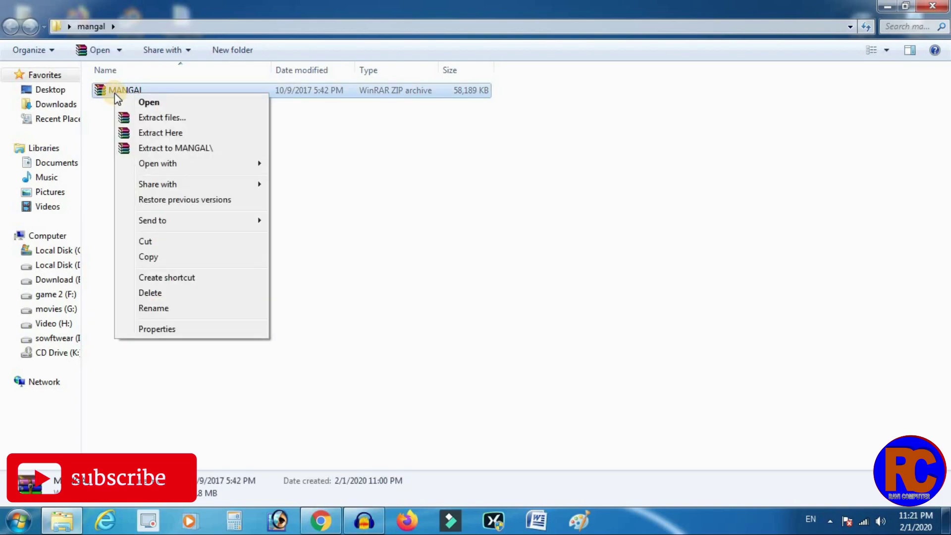
click(159, 132)
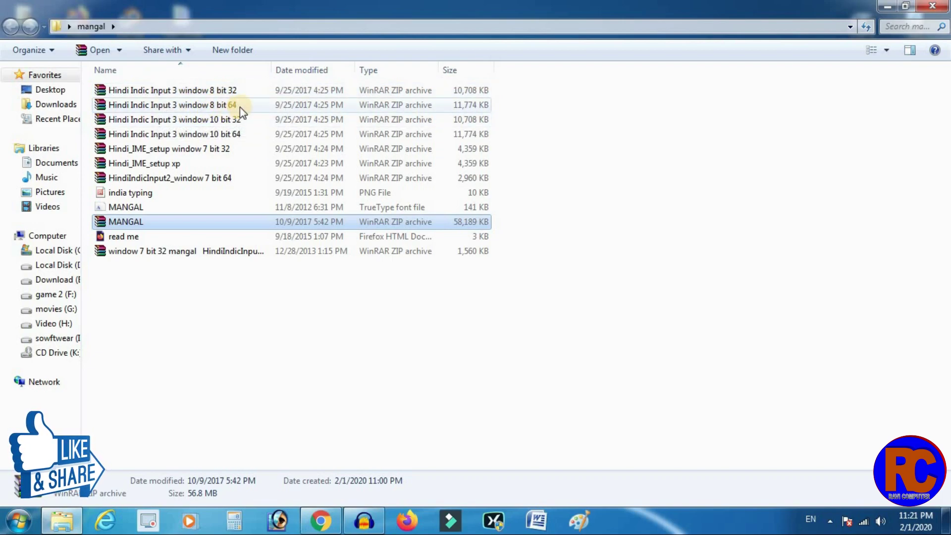
click(220, 305)
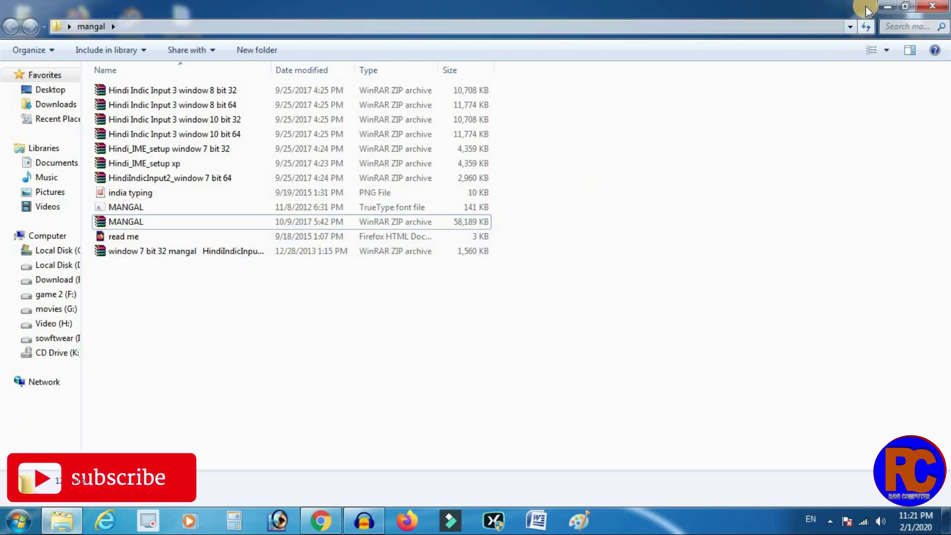
click(885, 5)
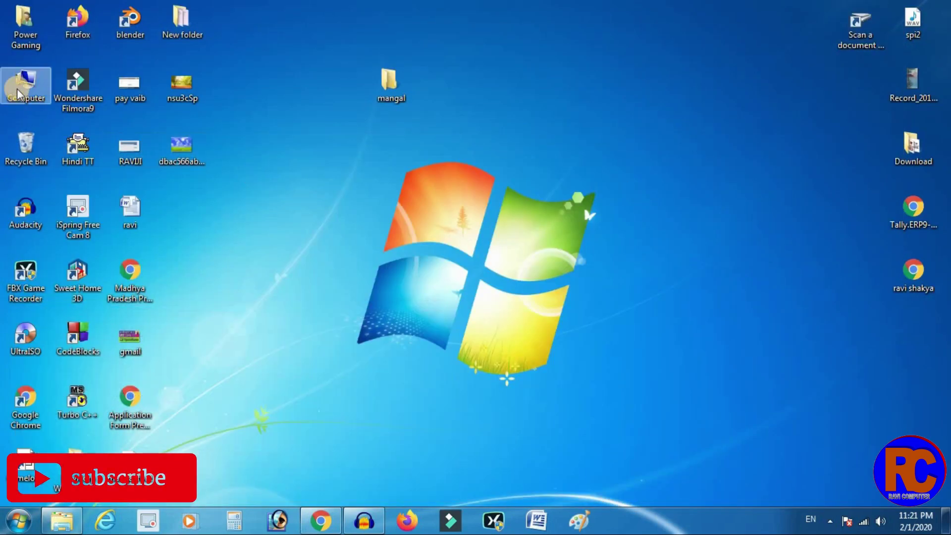
- View the computer's system properties to check the Windows edition and system type
double_click(34, 88)
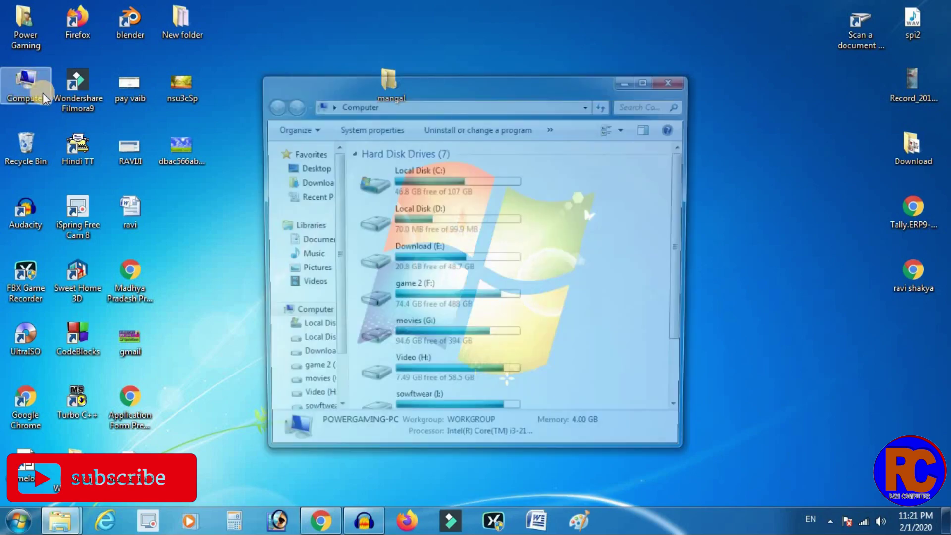
click(646, 79)
right_click(592, 265)
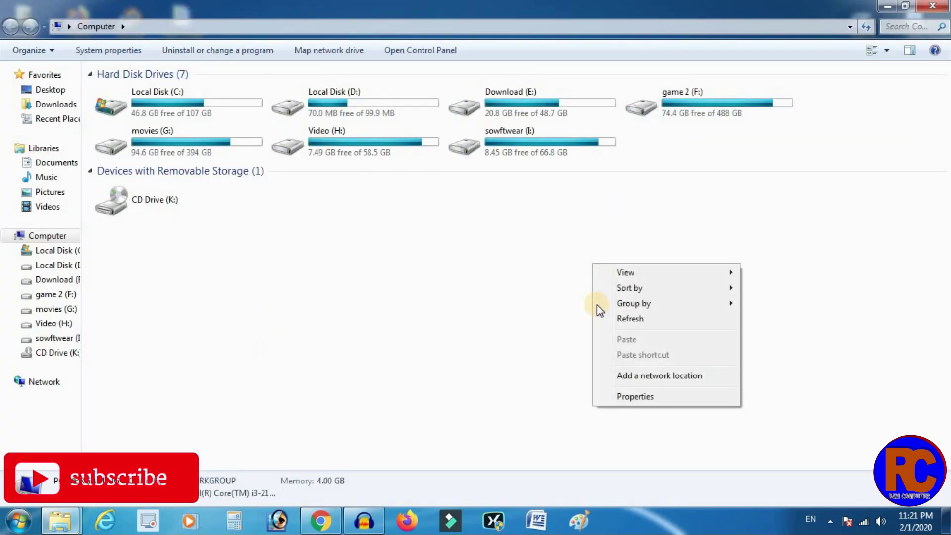
click(639, 397)
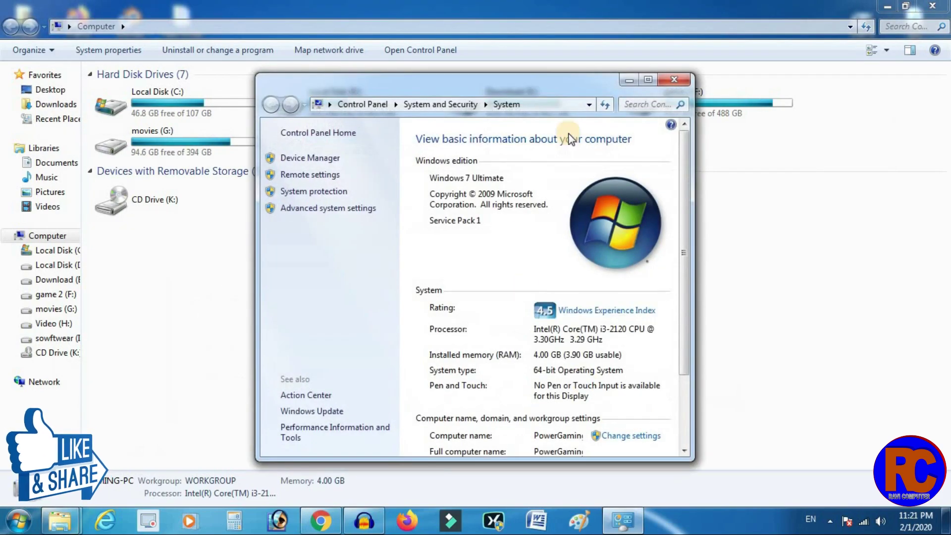
click(646, 80)
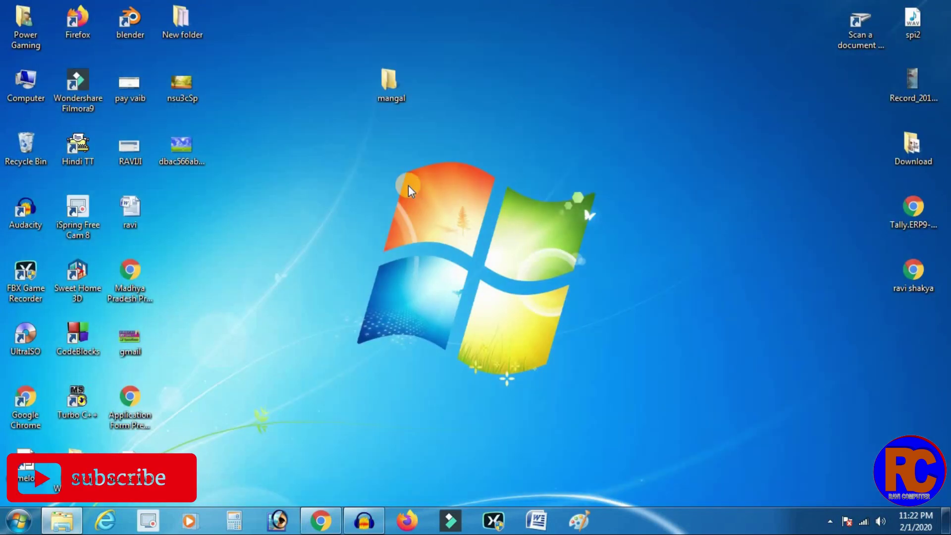
- Unpack the HindiIndicInput2_window 7 bit 64 archive from the mangal folder into the desktop folder proposed by the WinRAR wizard
double_click(392, 77)
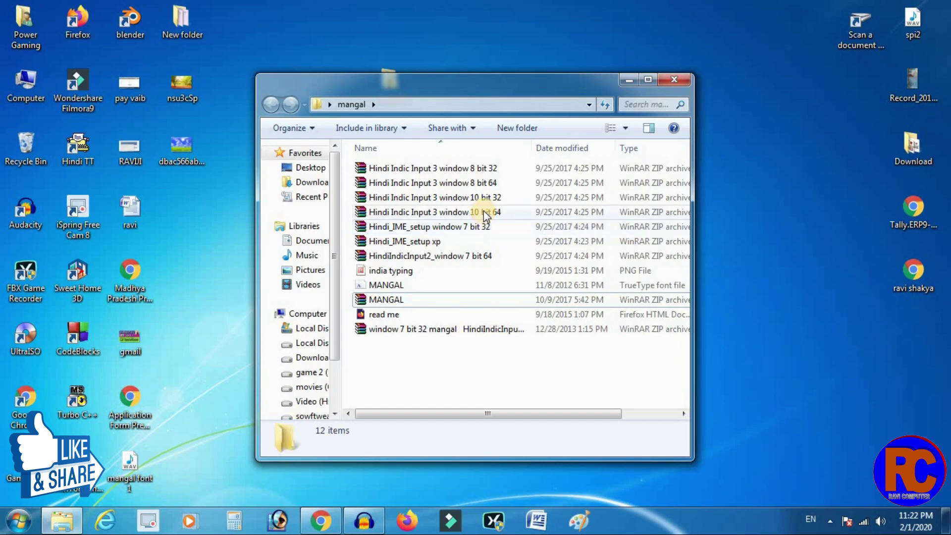
double_click(465, 258)
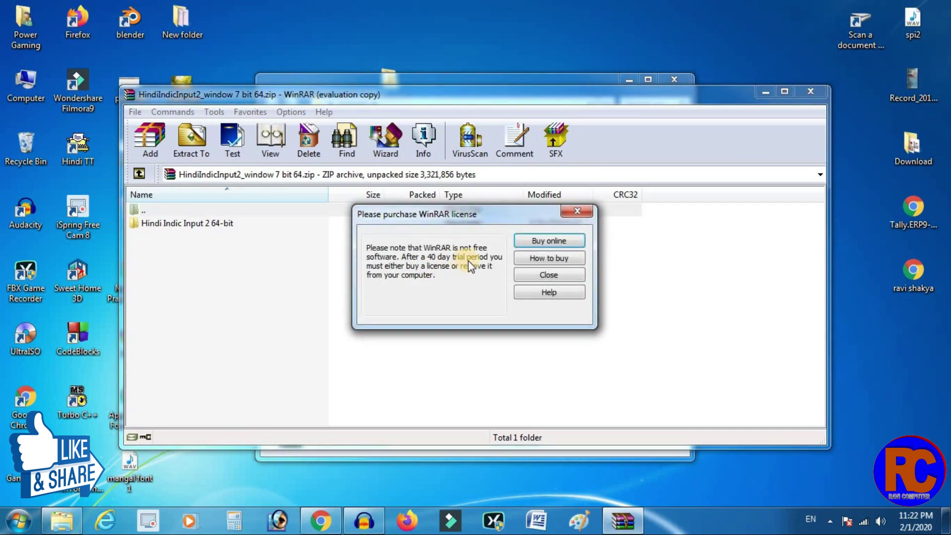
click(575, 214)
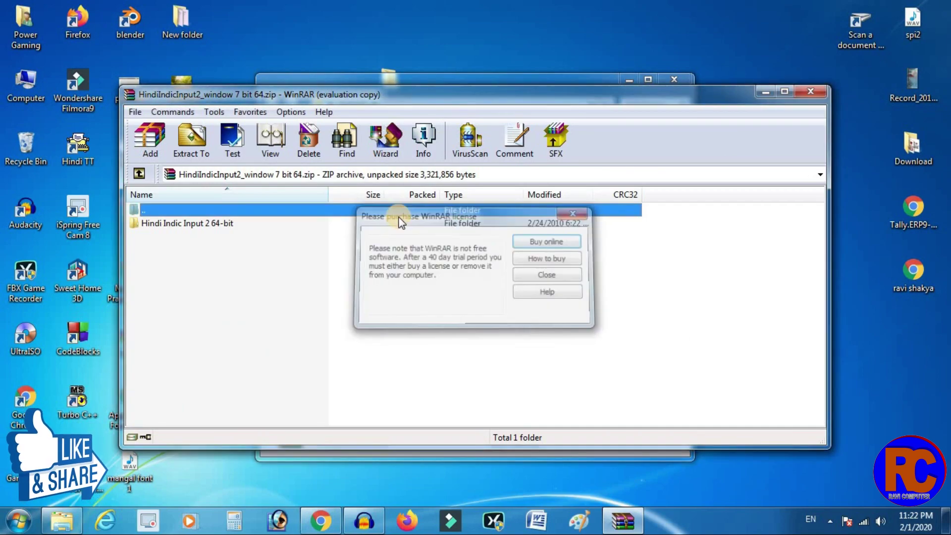
click(392, 148)
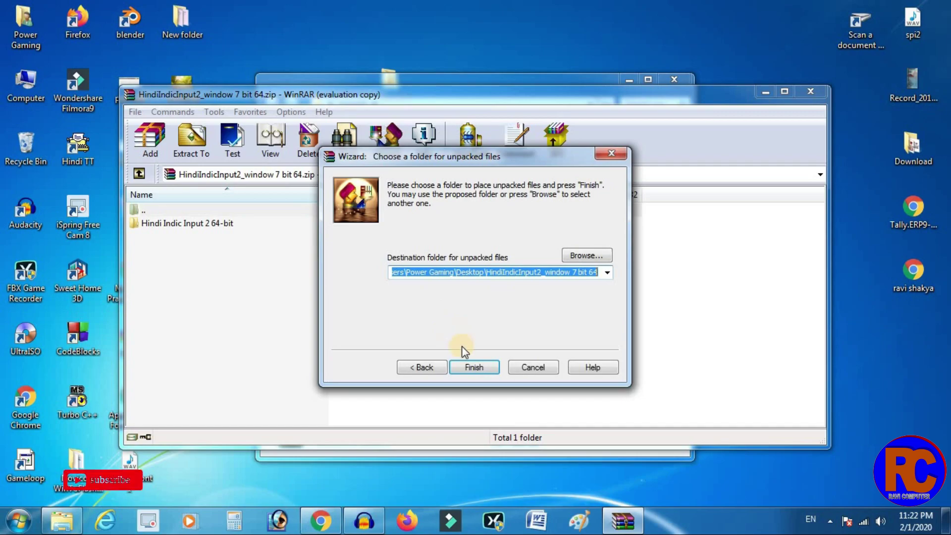
click(470, 367)
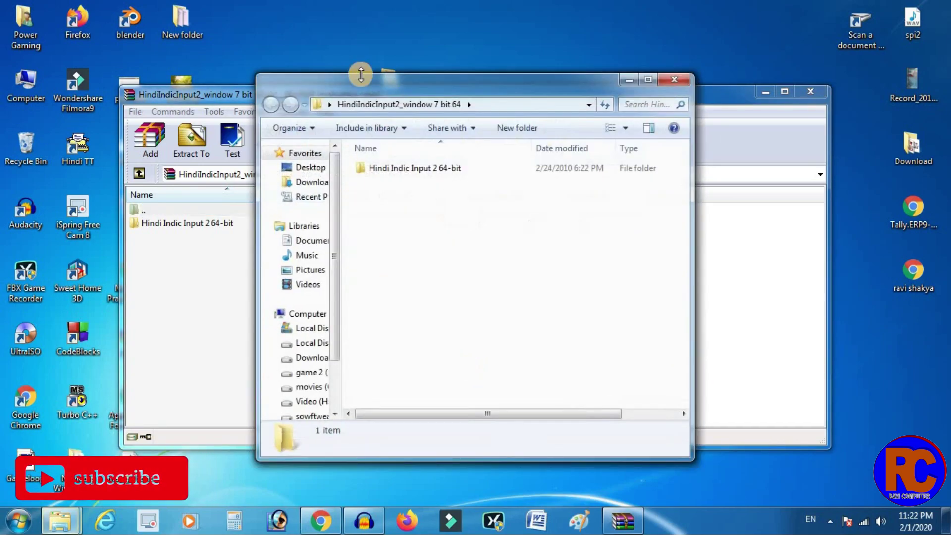
- Run the Hindi Indic Input 2 installer from the extracted 64-bit folder with the repair option, and close the installer, folder and archive
double_click(421, 169)
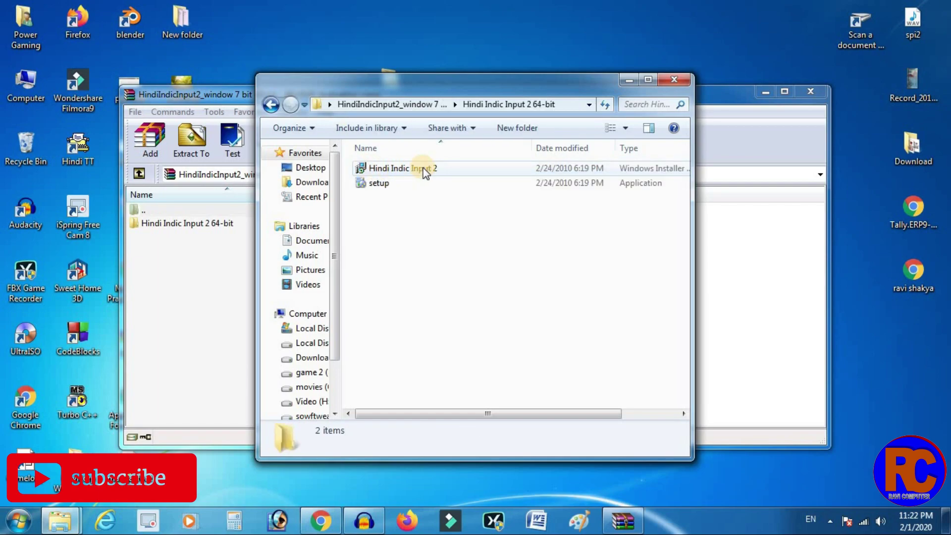
double_click(424, 169)
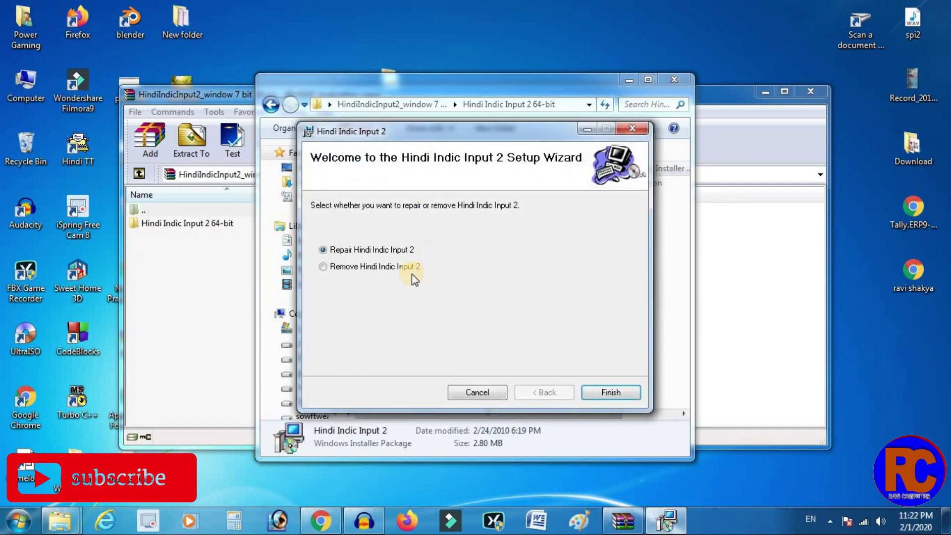
click(605, 392)
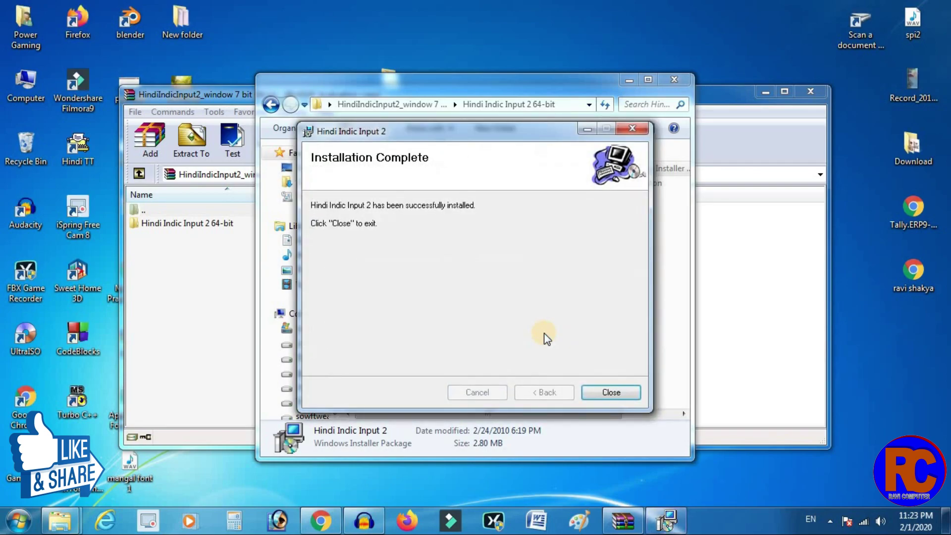
click(625, 394)
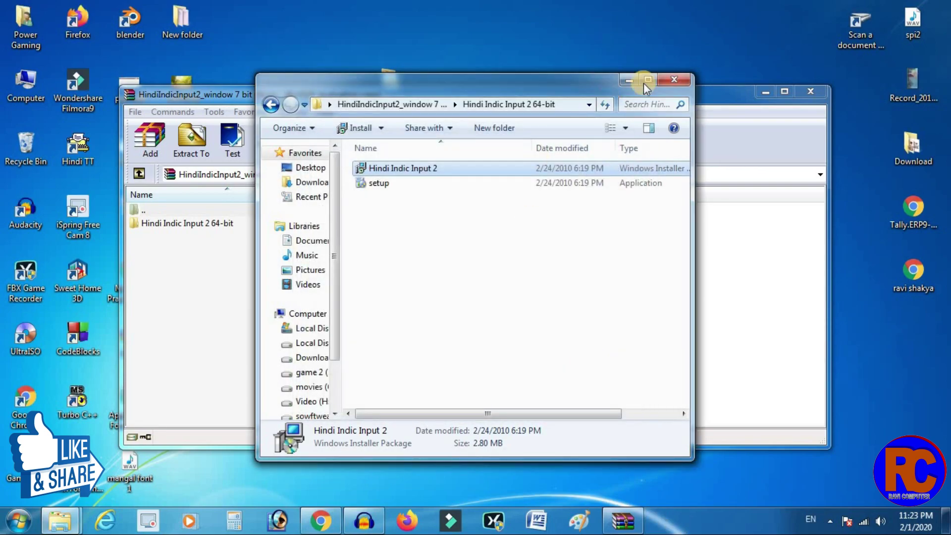
click(675, 80)
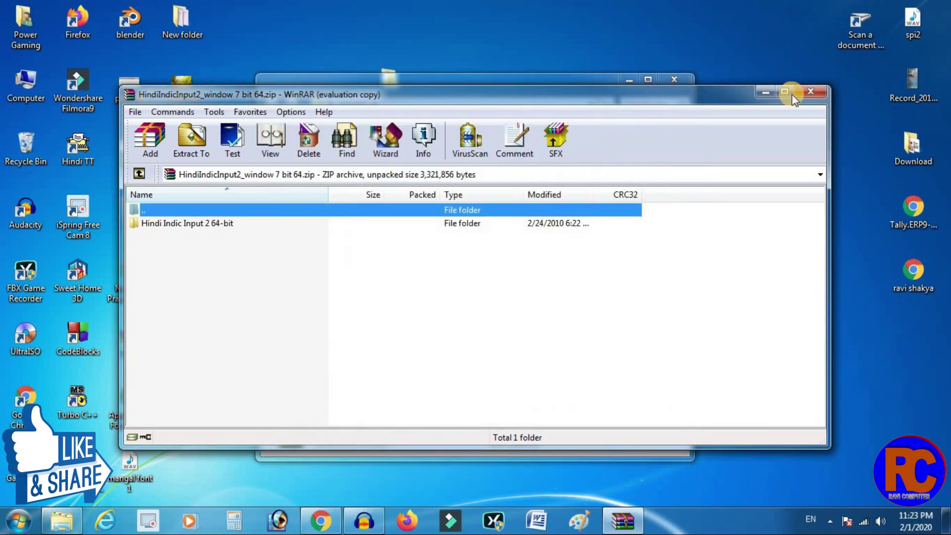
click(809, 91)
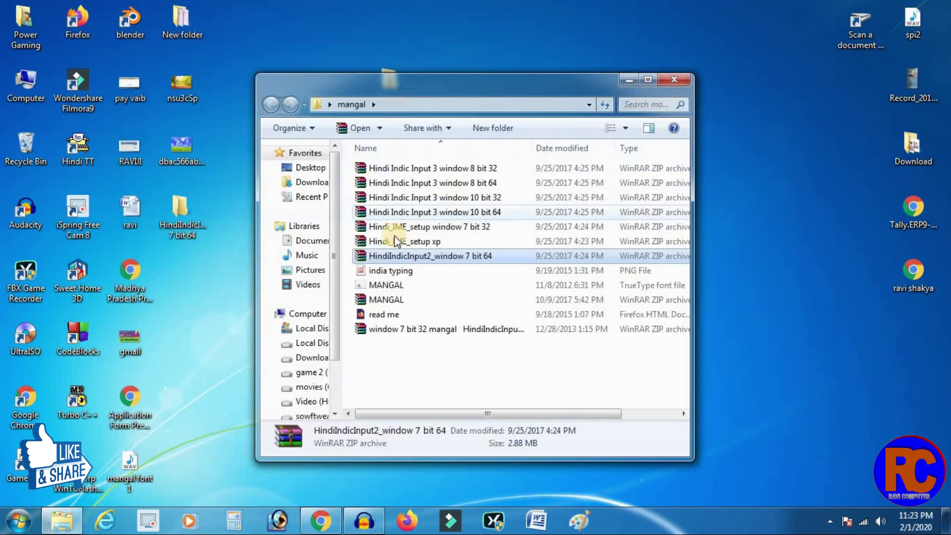
- Install the MANGAL TrueType font from the mangal folder, and close the font preview and the folder
click(399, 286)
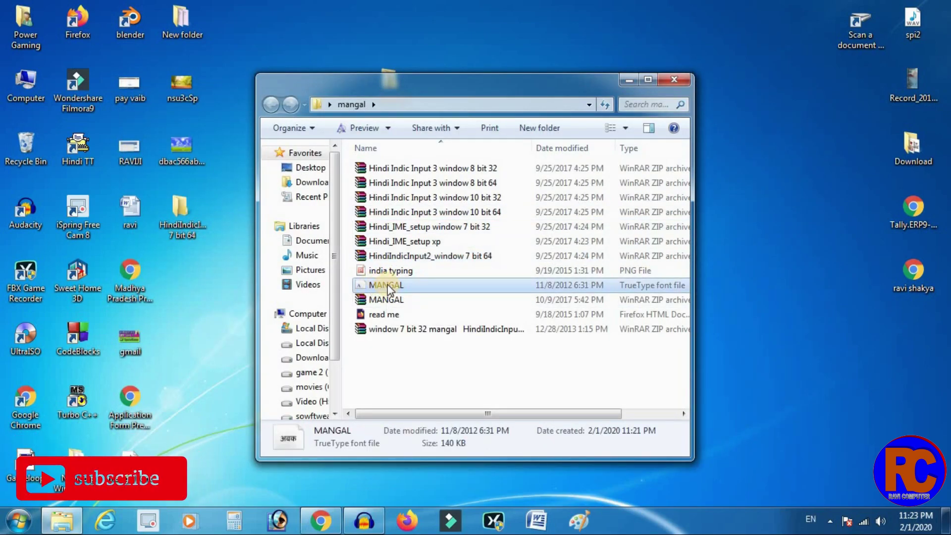
double_click(391, 284)
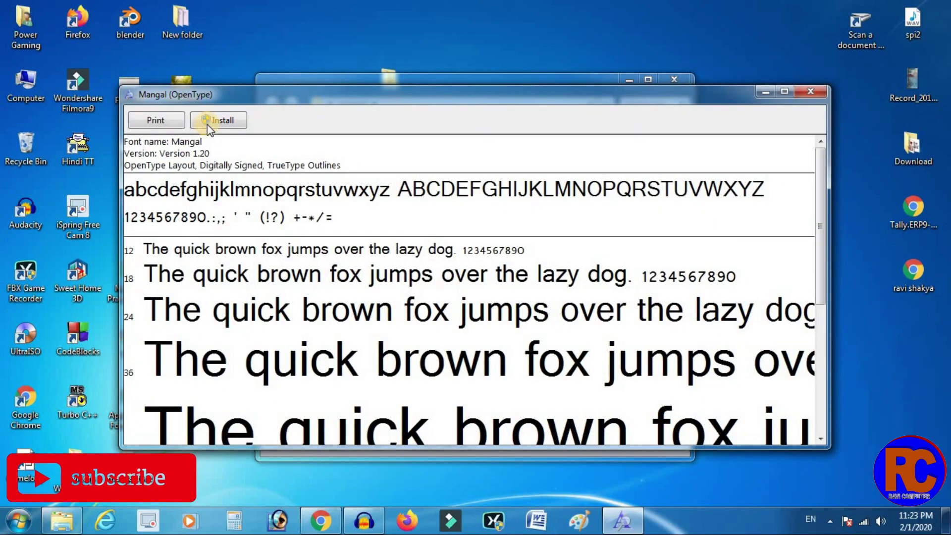
click(222, 120)
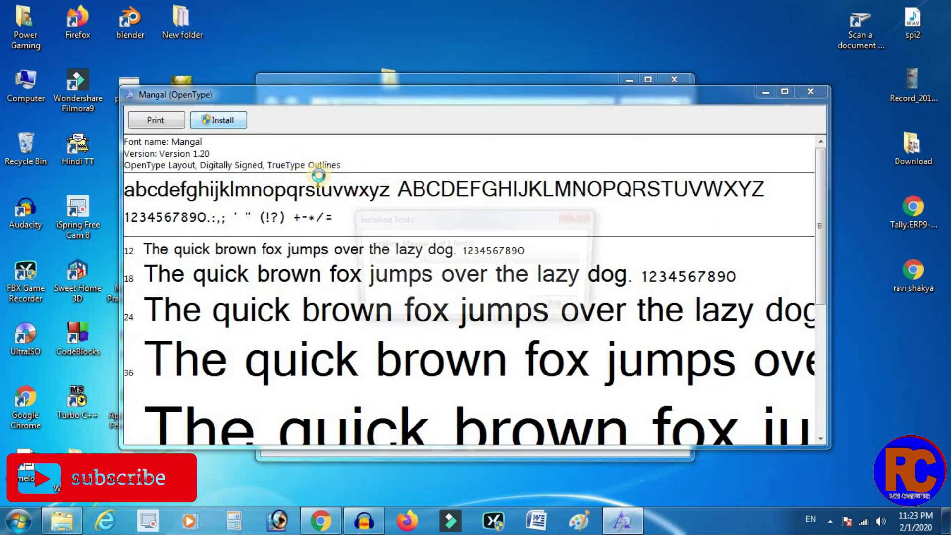
click(501, 273)
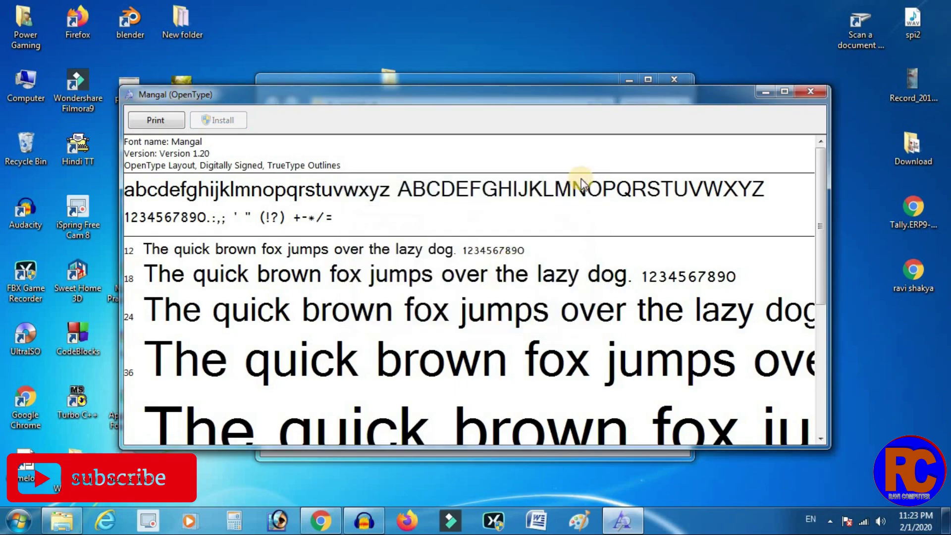
click(807, 94)
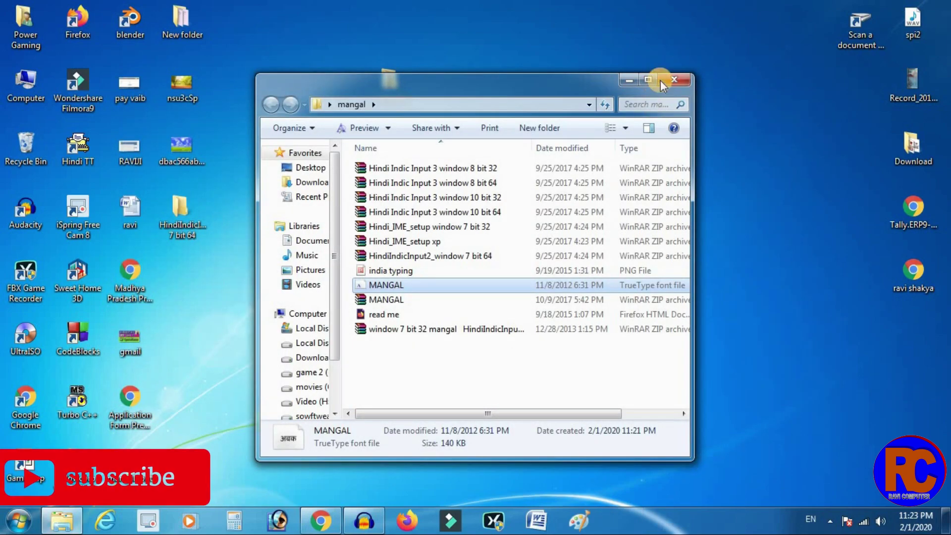
click(674, 79)
- Move the mangal folder on the desktop to just below the extracted HindiIndicInput2_window 7 bit 64 folder
drag(391, 84, 182, 270)
right_click(337, 102)
click(353, 141)
- Open Text Services and Input Languages from the Control Panel's Clock, Language, and Region keyboard settings
click(19, 520)
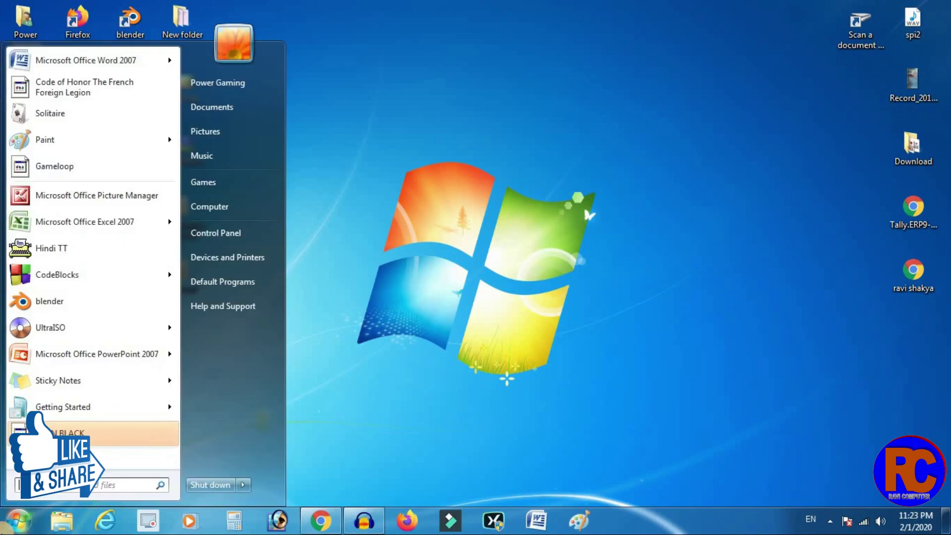
click(224, 231)
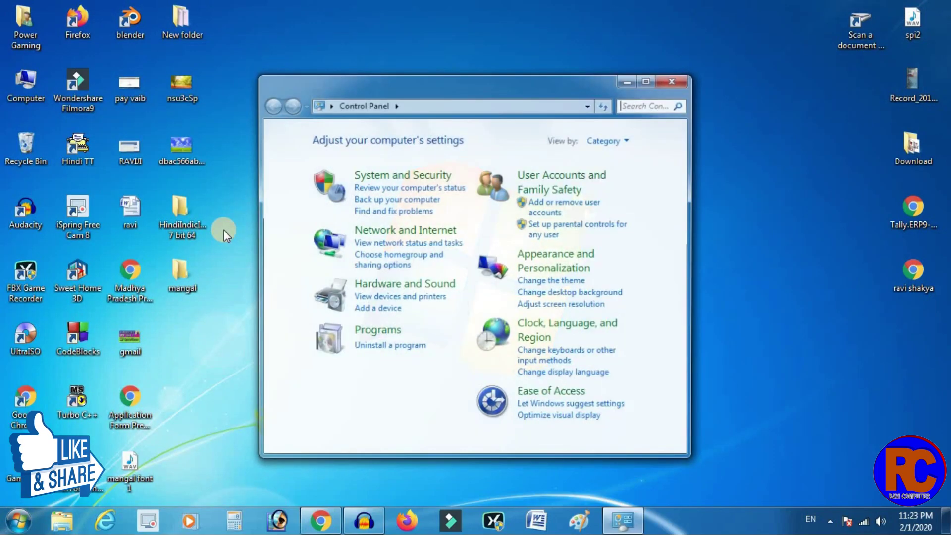
click(646, 80)
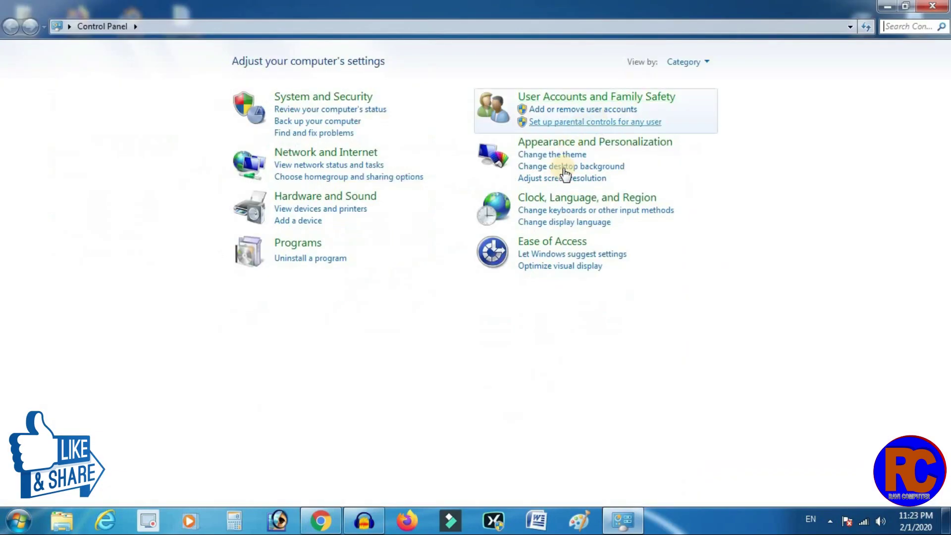
click(575, 201)
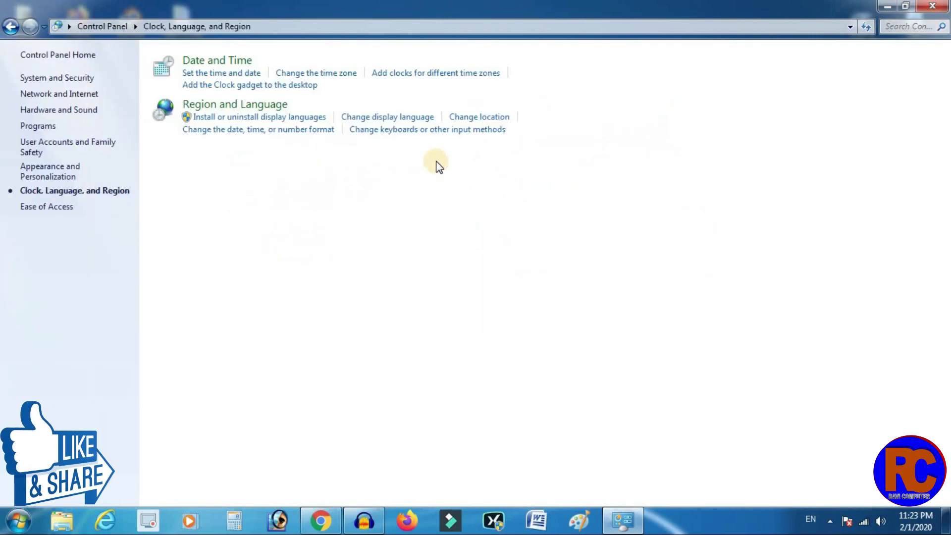
click(446, 132)
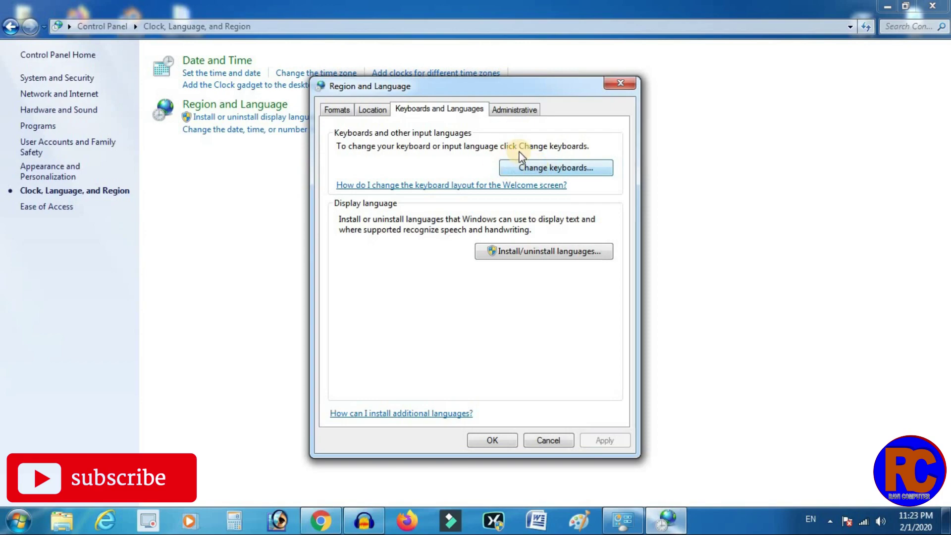
click(540, 168)
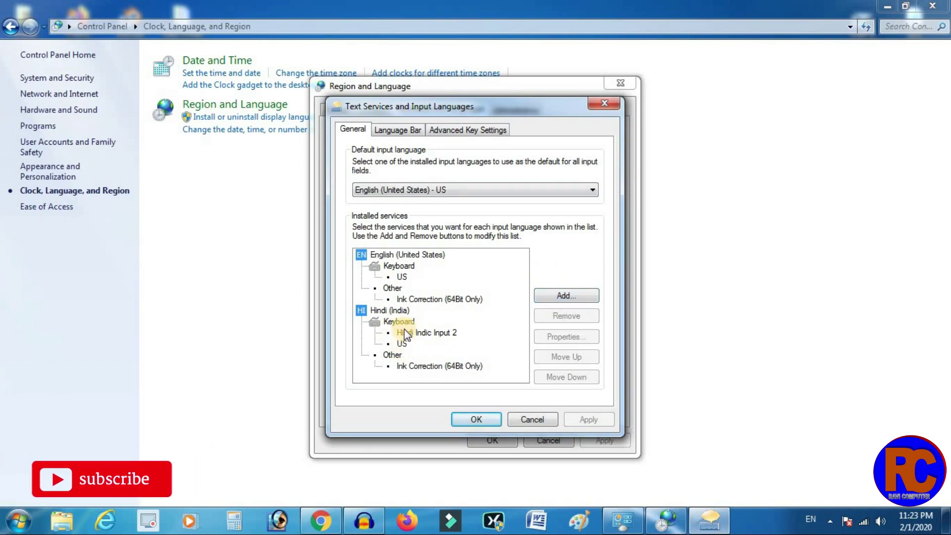
- Find the Hindi Indic Input 2 keyboard under Hindi (India) in the list of addable input languages, and leave the list without adding anything
click(560, 300)
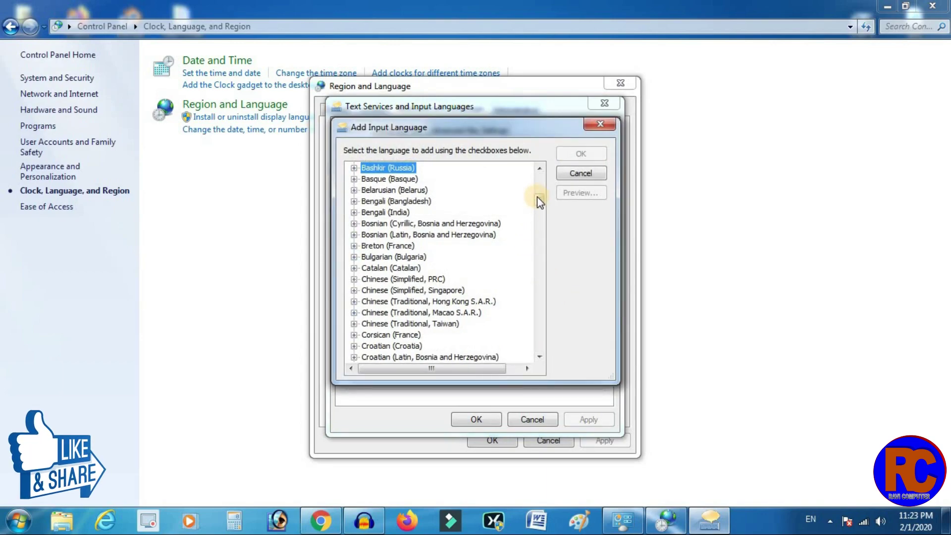
drag(538, 198, 537, 249)
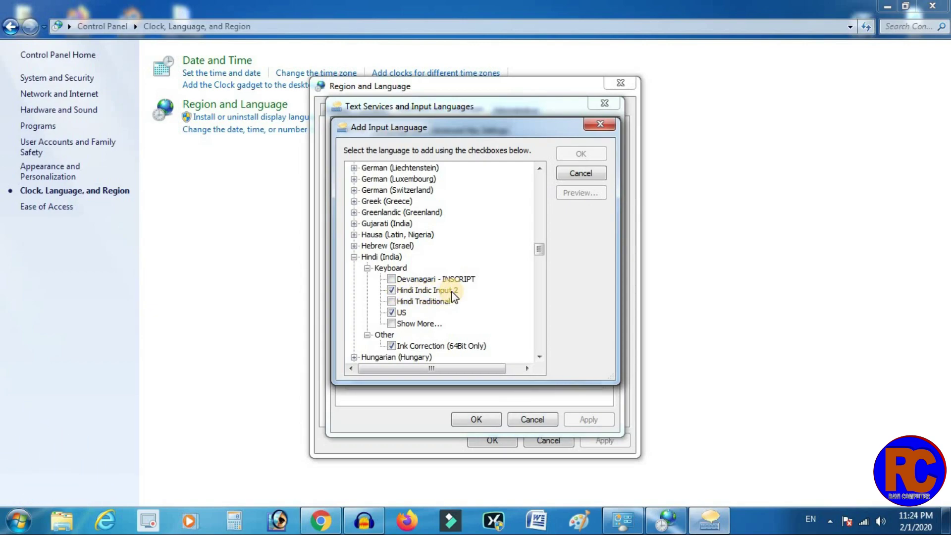
click(392, 291)
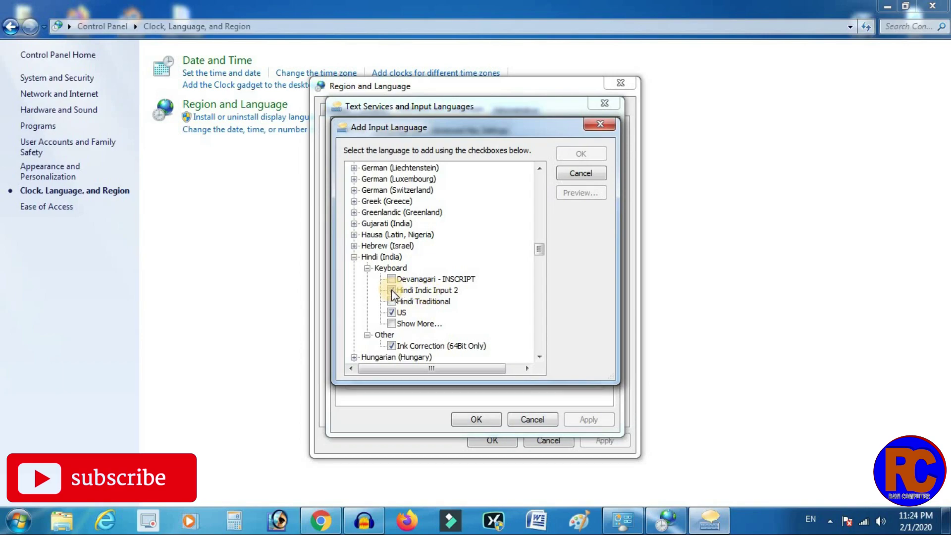
click(576, 168)
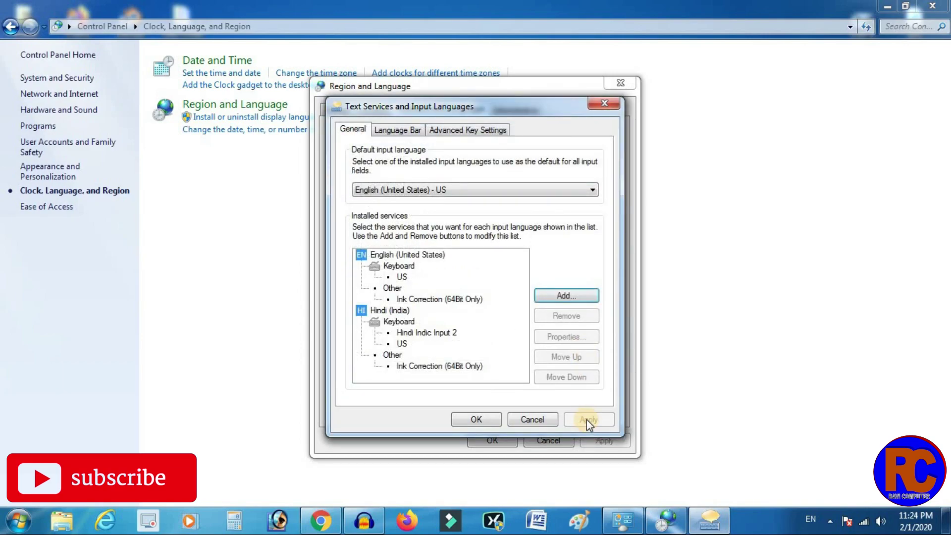
- Confirm the Text Services and Input Languages and the Region and Language settings, and close the Control Panel
click(469, 419)
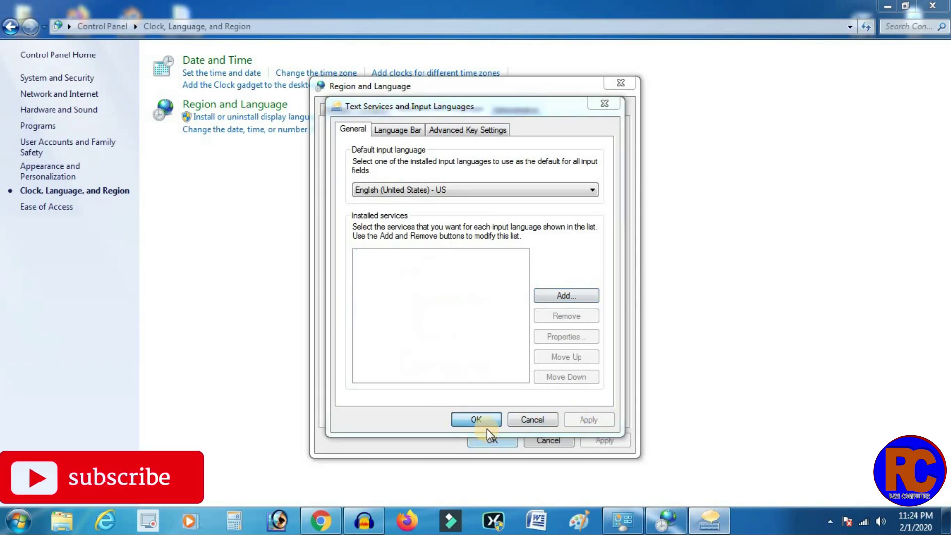
click(487, 436)
click(932, 5)
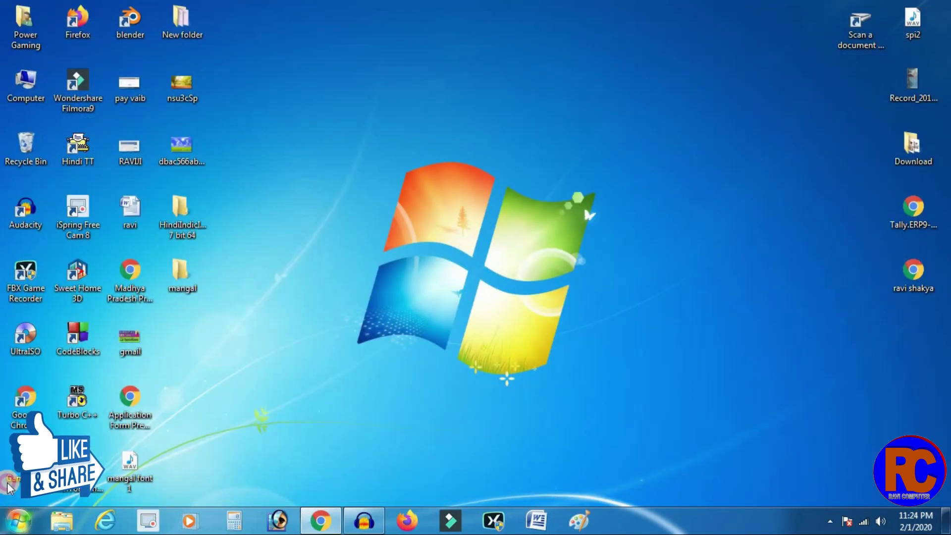
- Open Microsoft Word with a blank document and maximize its window
click(4, 521)
click(75, 59)
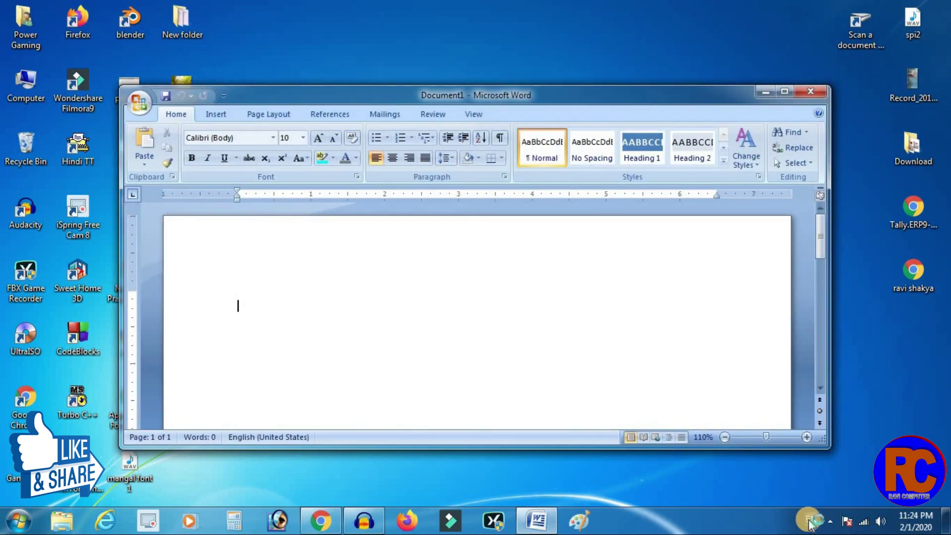
click(783, 92)
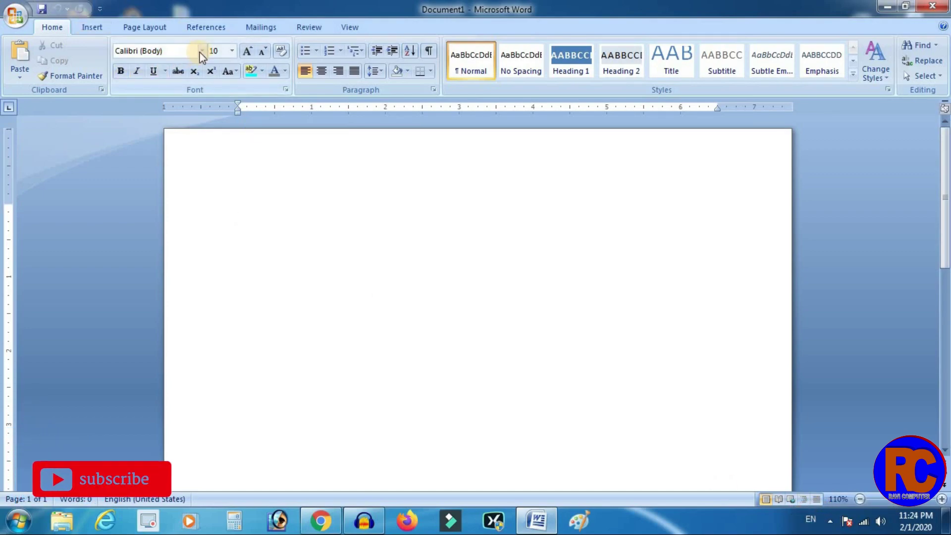
- Switch the input language to Hindi (India) and display the floating Language bar
click(805, 519)
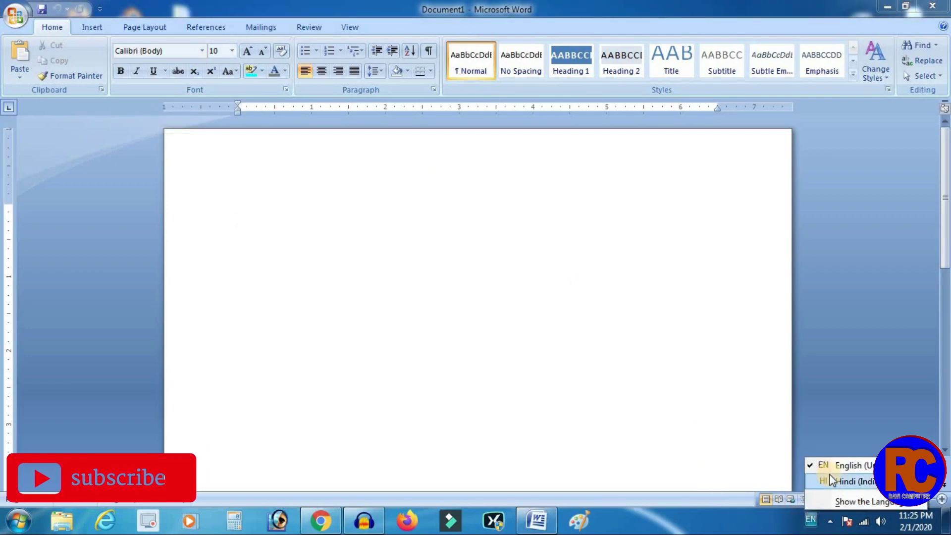
click(831, 479)
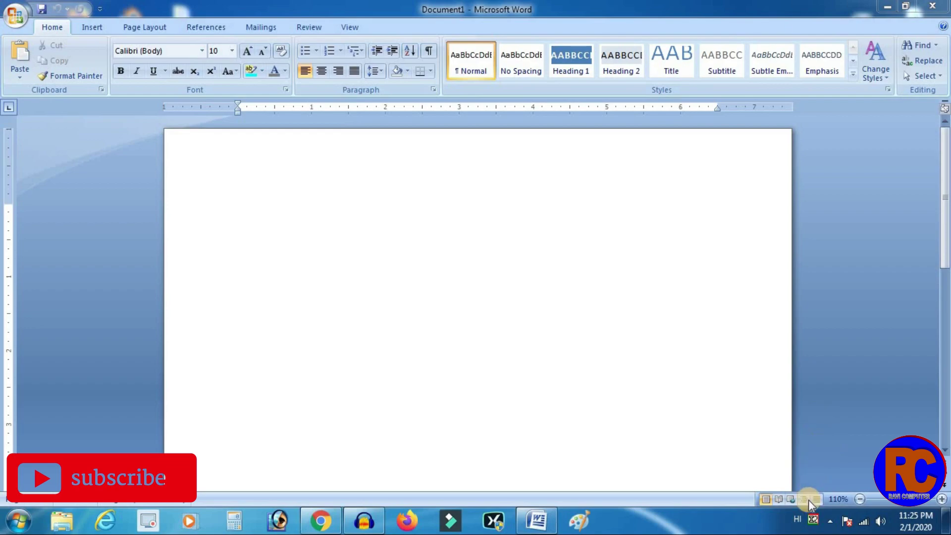
right_click(802, 518)
click(798, 520)
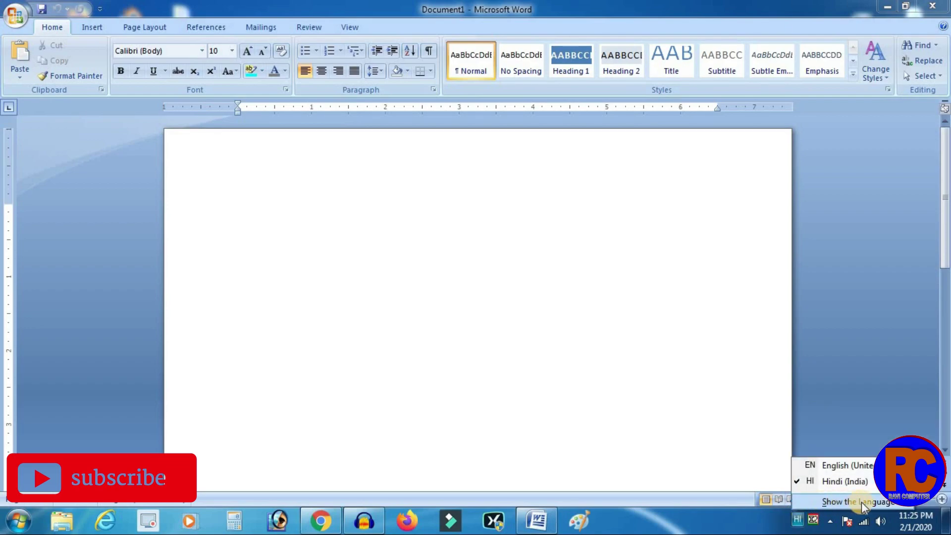
click(883, 503)
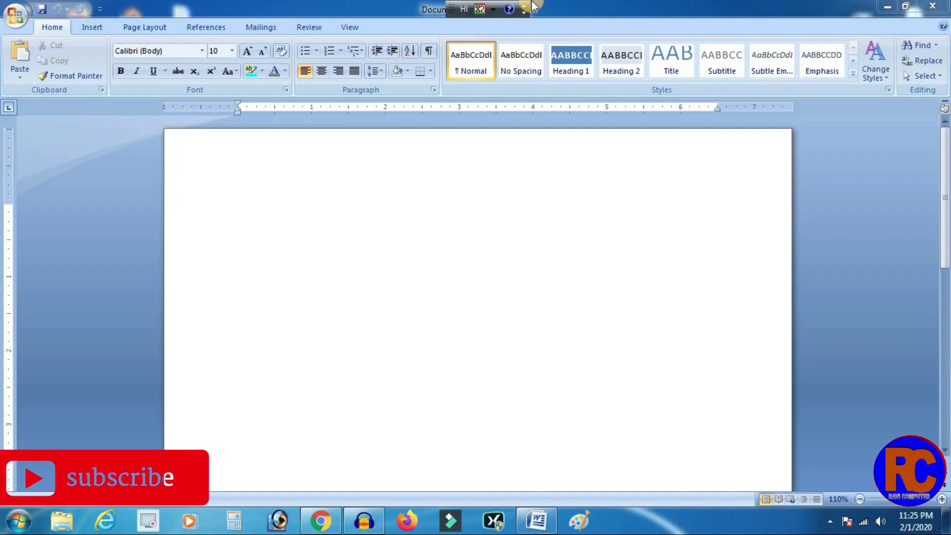
- Choose Hindi Remington (GAIL) as the Hindi Indic Input 2 keyboard layout and minimize the Language bar
click(492, 10)
mouse_move(536, 27)
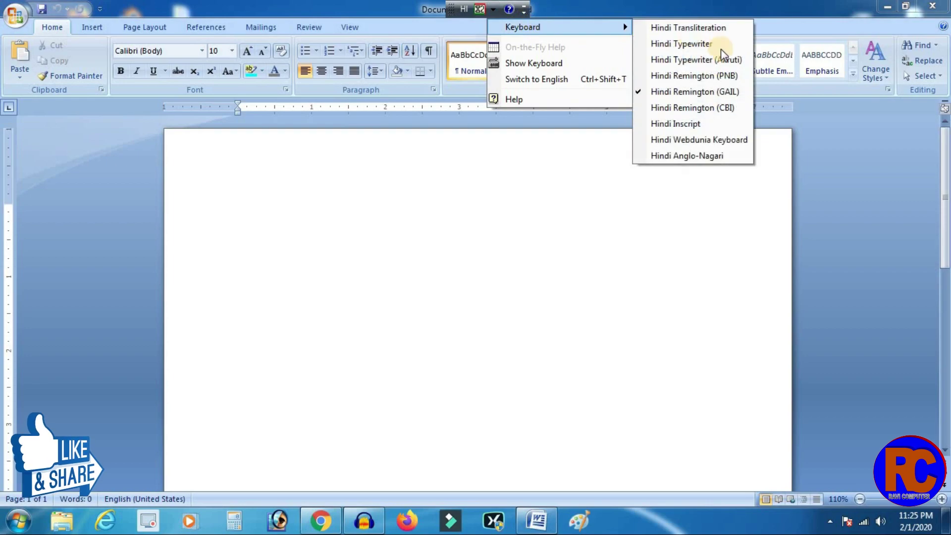
click(718, 95)
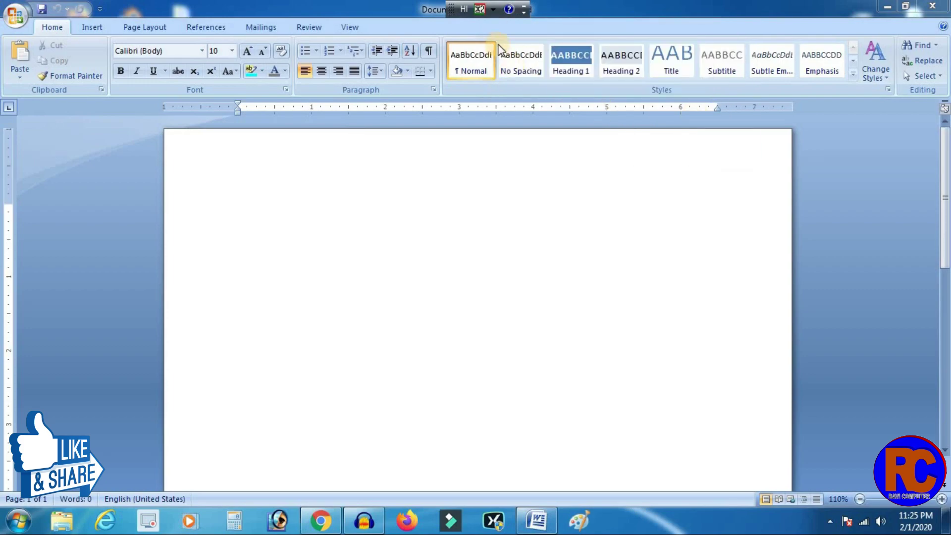
click(522, 9)
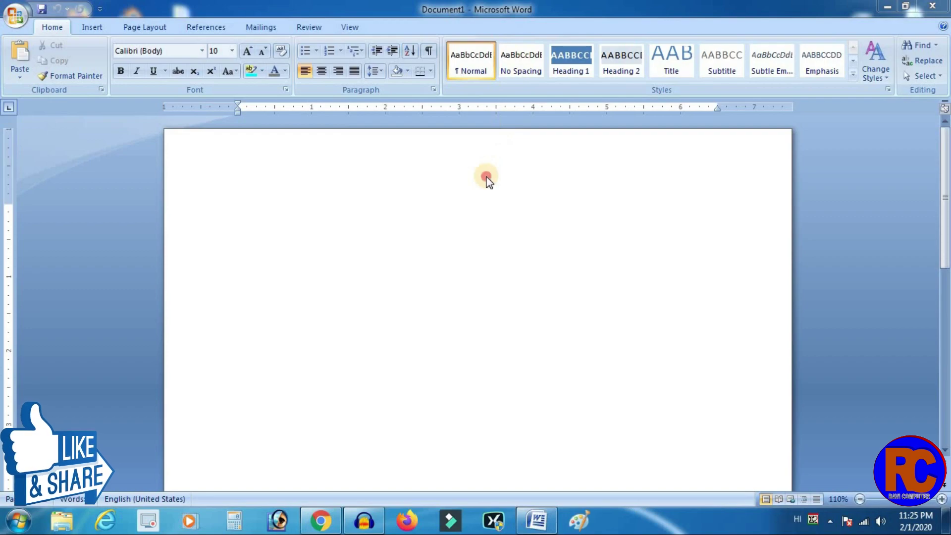
- Enlarge the blank document's font size to 18 and set the input language to Hindi (India) for typing
click(247, 50)
click(247, 51)
click(247, 51)
click(247, 50)
click(247, 50)
click(812, 520)
click(844, 479)
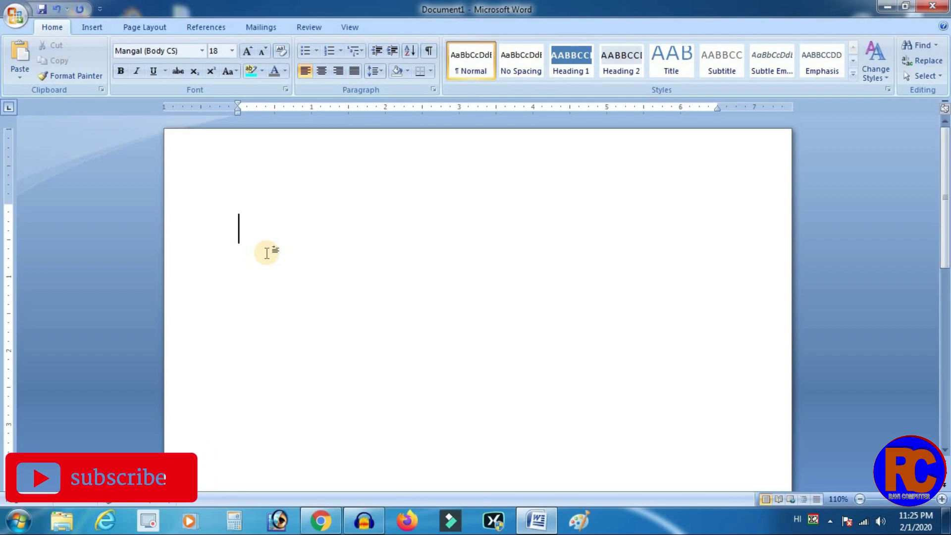
- Enter the Hindi line "मेरे चैनल को सब्सक्राइब करना न भूल।" in the document
text(मेरे चैनल को)
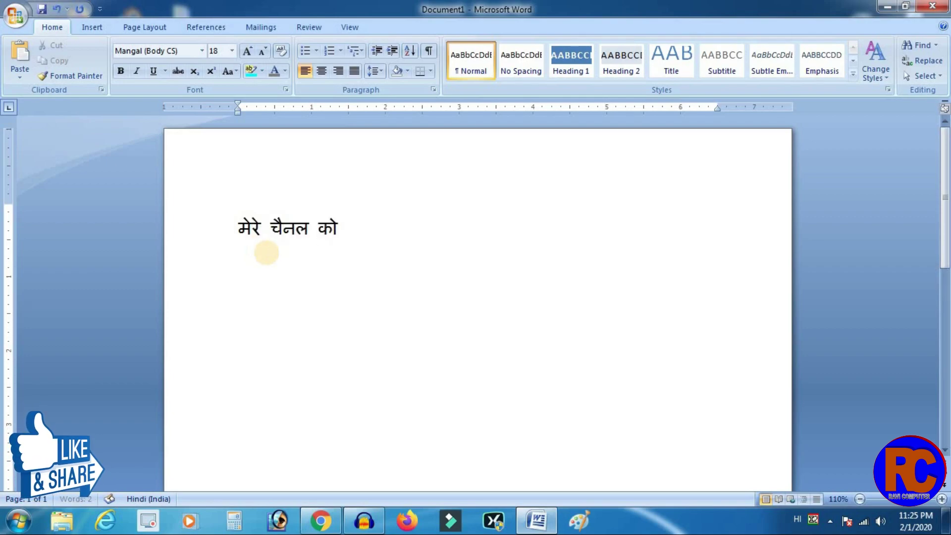
text( सब्सक्राइ)
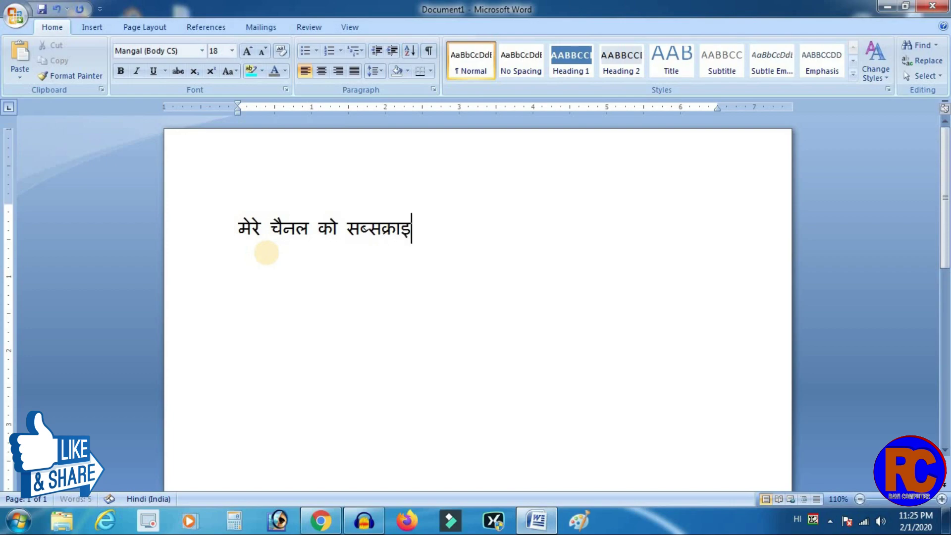
text(ना नभ)
key(BackSpace)
text(भूल।)
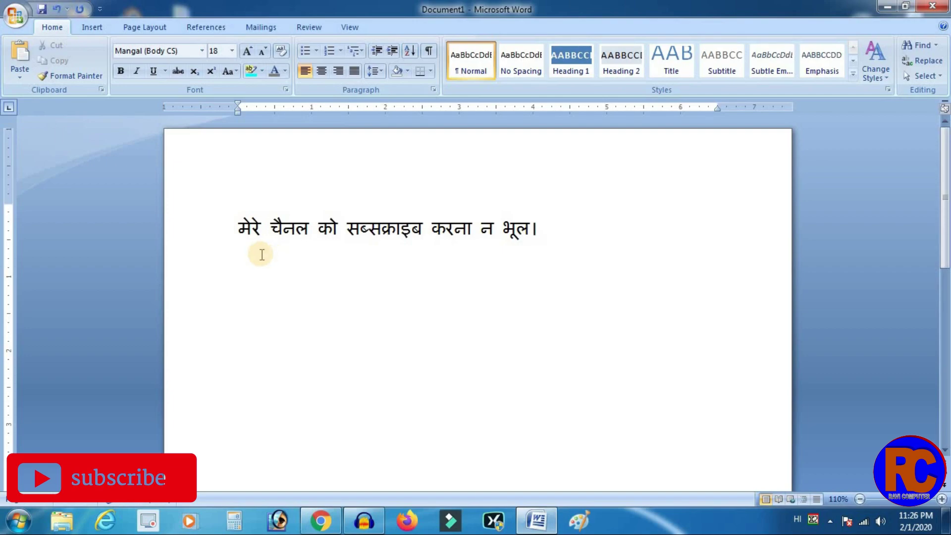
- Switch to Chrome and open a new tab with the Google search box ready for Hindi text
click(321, 520)
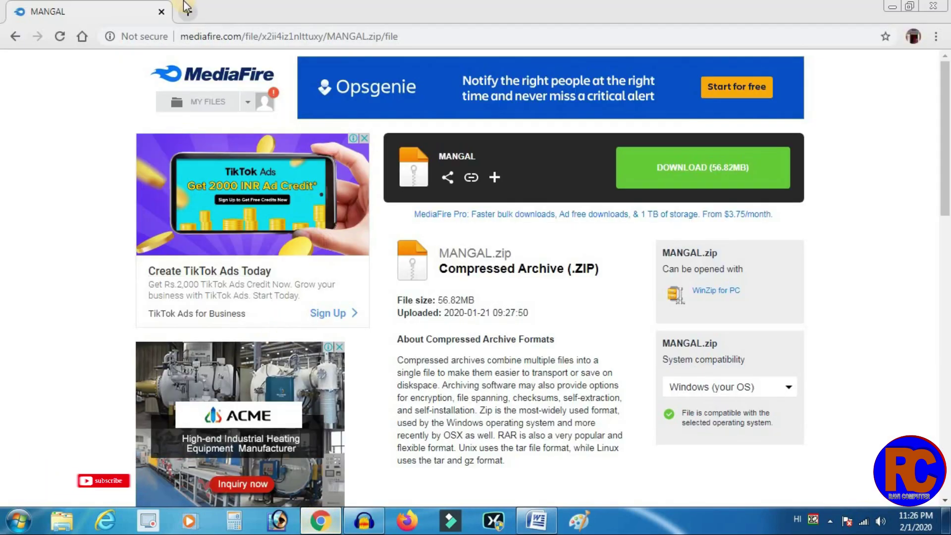
click(186, 7)
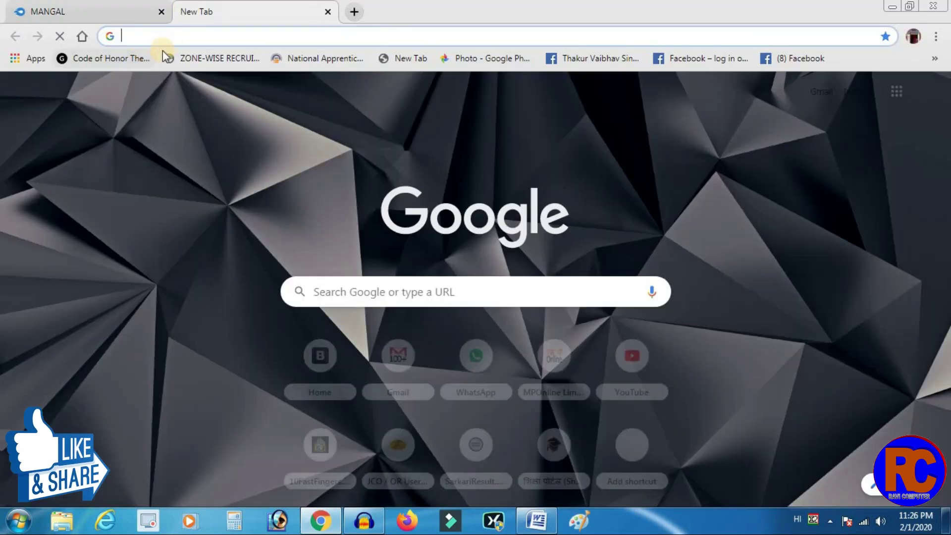
click(496, 284)
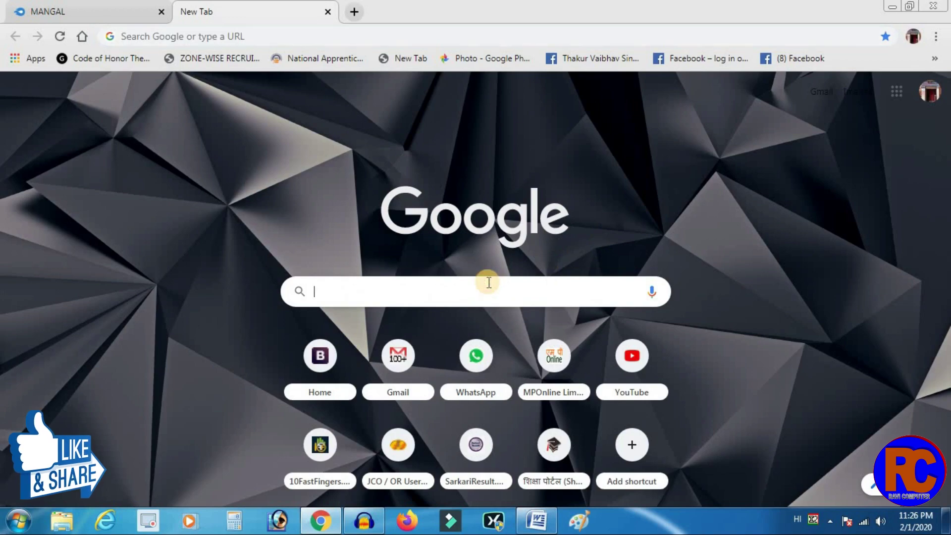